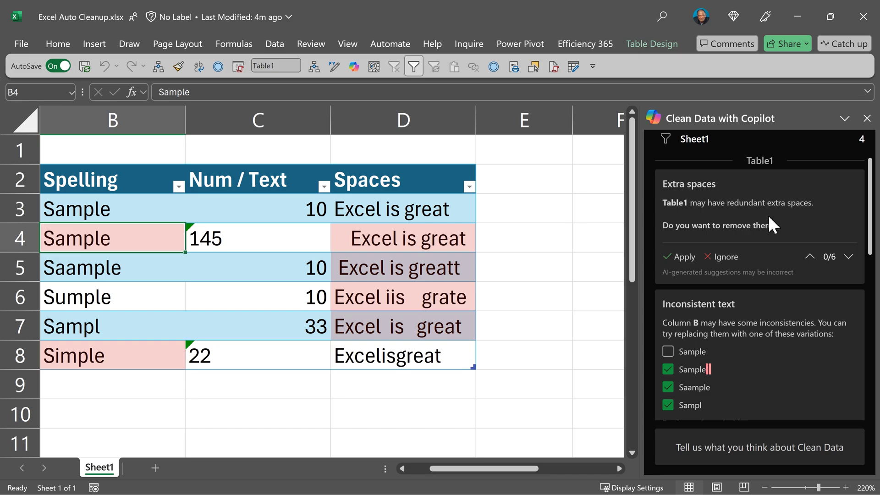
Review each Extra spaces suggestion, then strip the extra spaces from all six Table1 cells.
{"action": "left_click", "coordinate": [848, 257]}
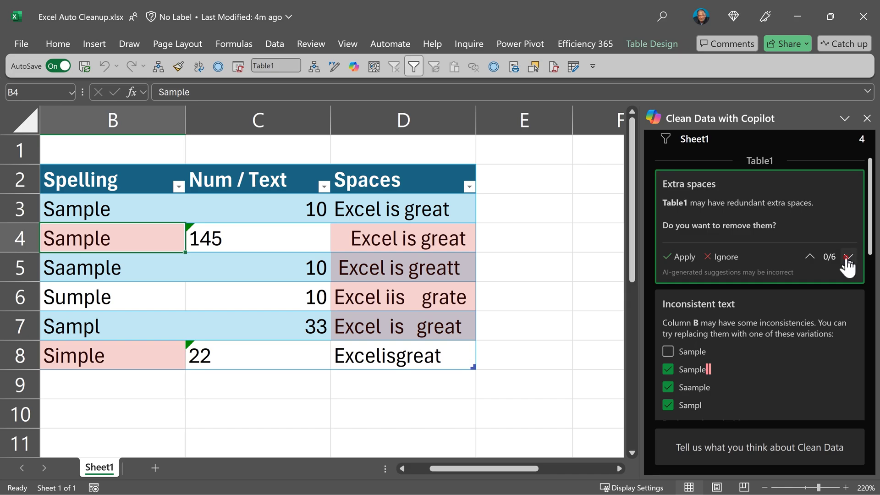
{"action": "left_click", "coordinate": [848, 257]}
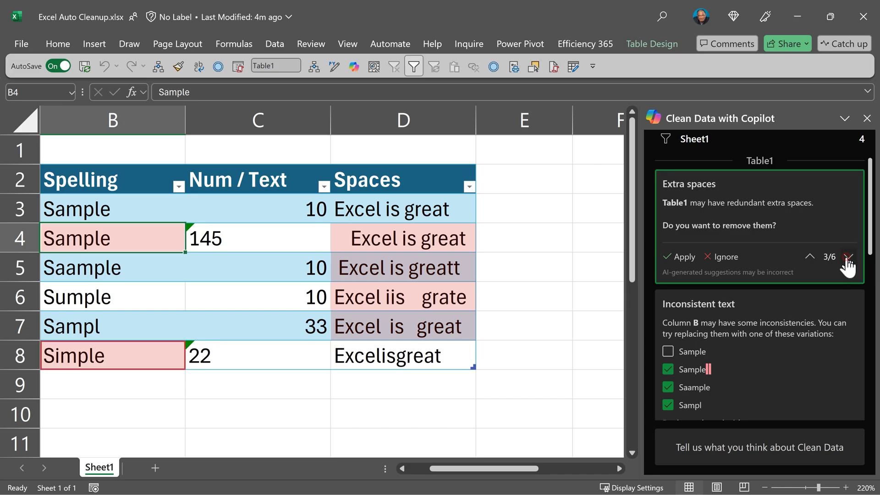
{"action": "left_click", "coordinate": [848, 258]}
{"action": "left_click", "coordinate": [848, 258]}
{"action": "left_click", "coordinate": [847, 258]}
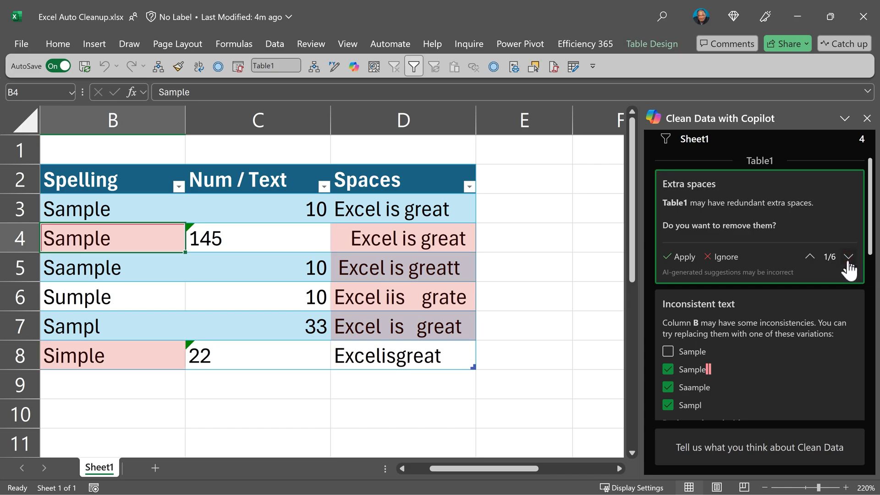
{"action": "left_click", "coordinate": [691, 258]}
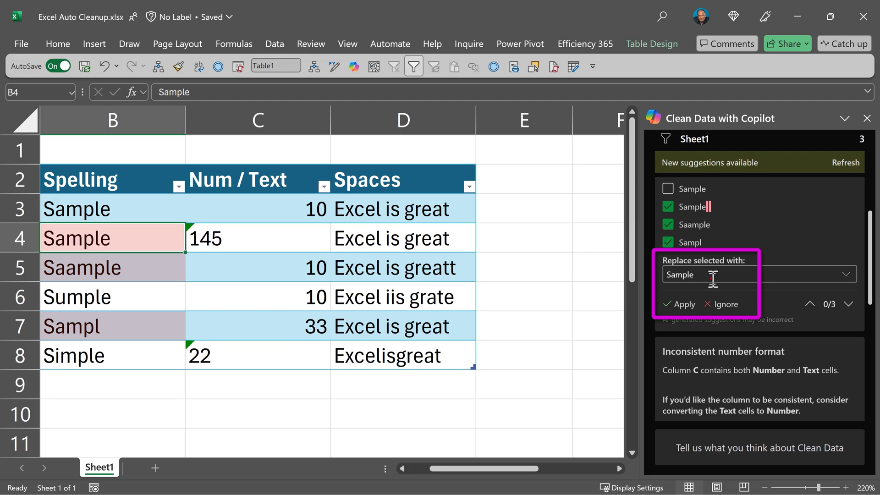
Replace the 'Saample' and 'Sampl' variants with 'Sample' in the Spelling column.
{"action": "left_click", "coordinate": [713, 275]}
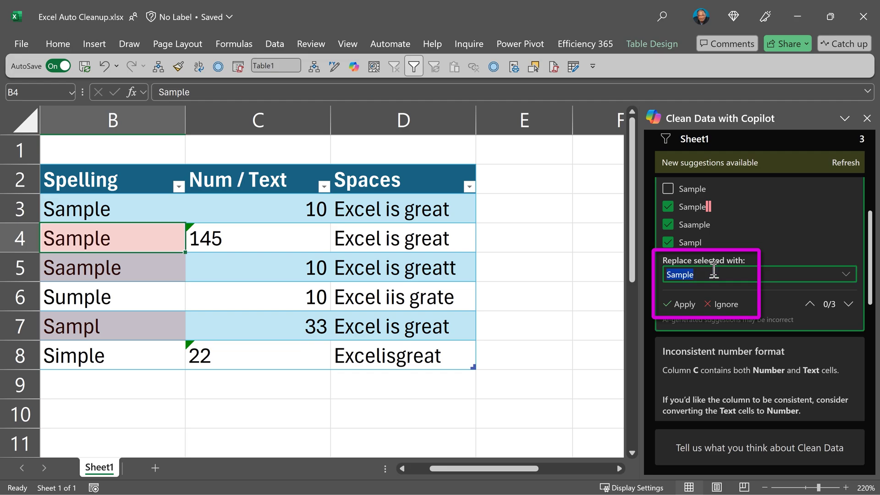
{"action": "left_click", "coordinate": [717, 273]}
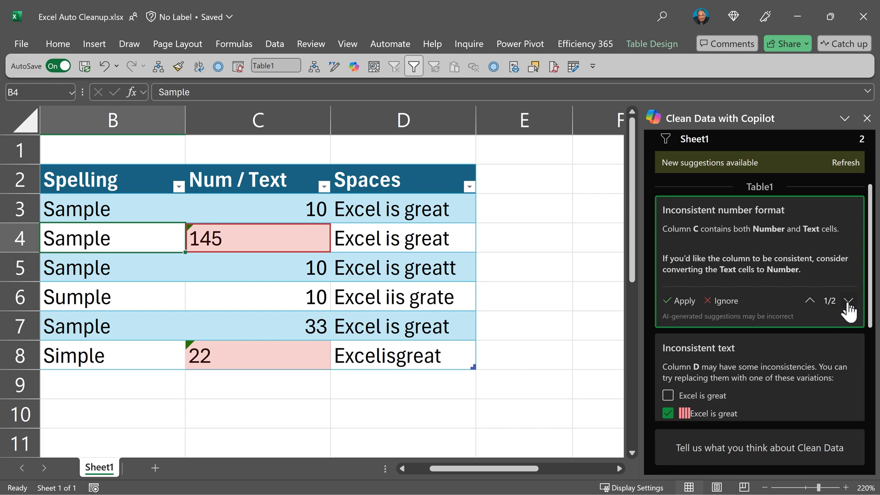
Convert column C's text values 145 and 22 to numbers and standardize column D to 'Excel is great'.
{"action": "left_click", "coordinate": [680, 302]}
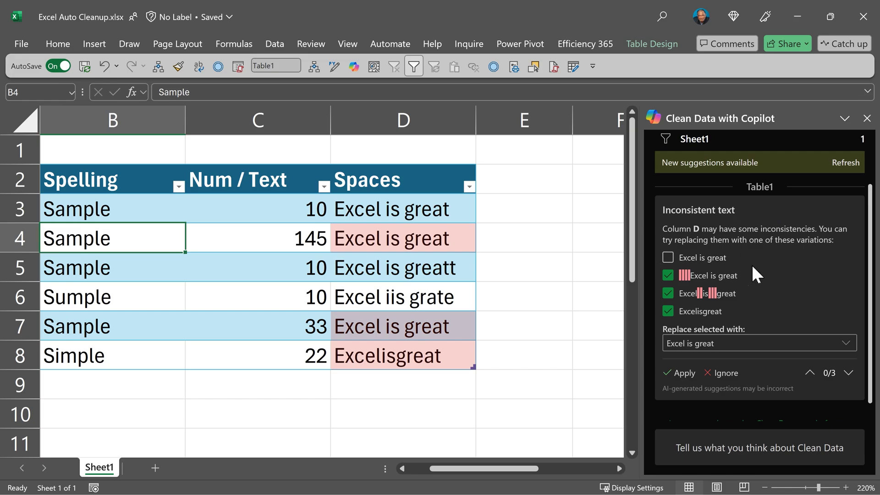
{"action": "left_click", "coordinate": [685, 372]}
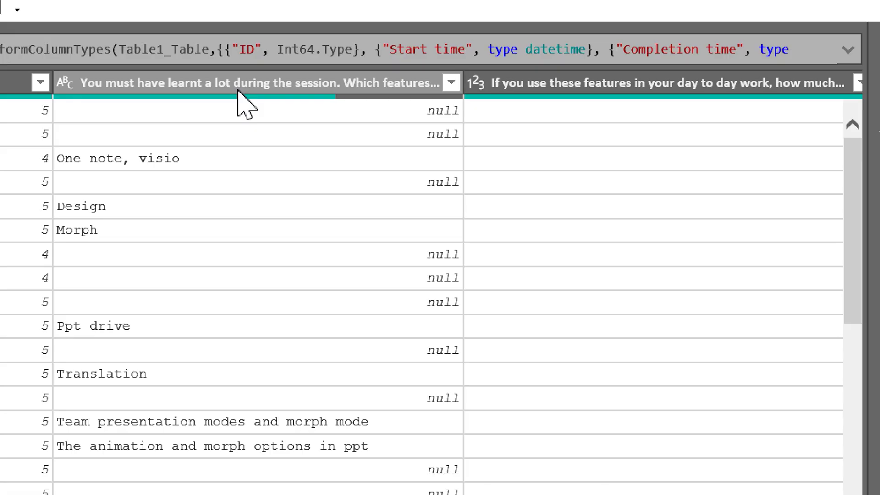
Split the features-learnt column by comma delimiter into separate rows.
{"action": "right_click", "coordinate": [238, 92]}
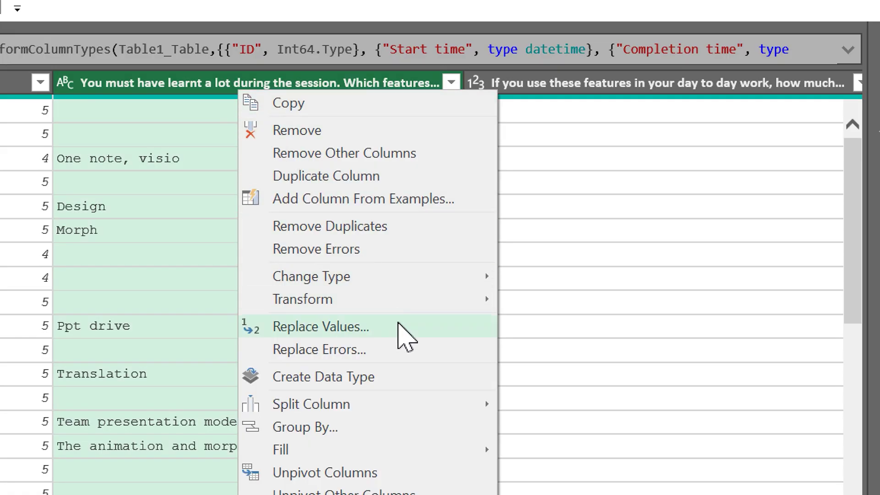
{"action": "left_click", "coordinate": [391, 406]}
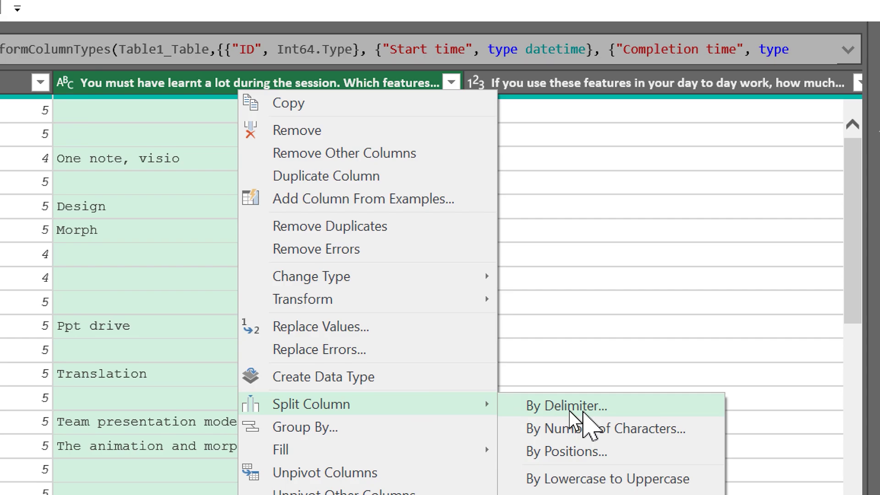
{"action": "left_click", "coordinate": [571, 407]}
{"action": "left_click", "coordinate": [128, 130]}
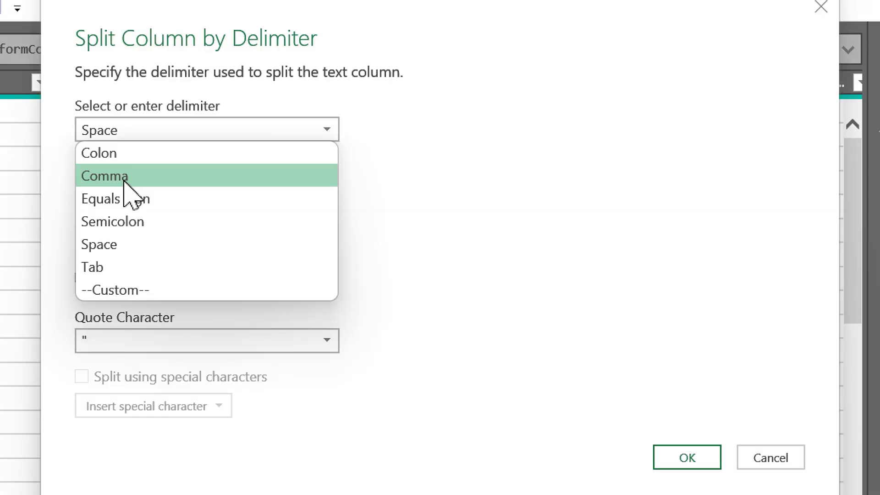
{"action": "left_click", "coordinate": [125, 181]}
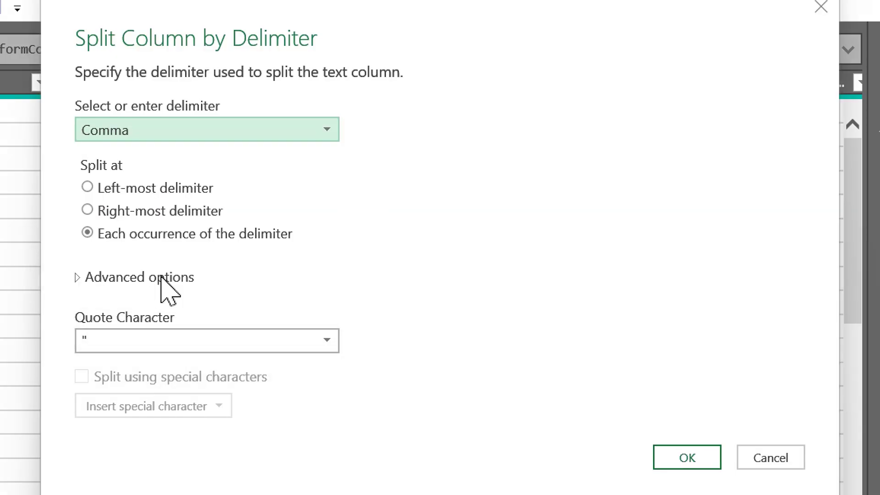
{"action": "left_click", "coordinate": [160, 277]}
{"action": "left_click", "coordinate": [115, 345]}
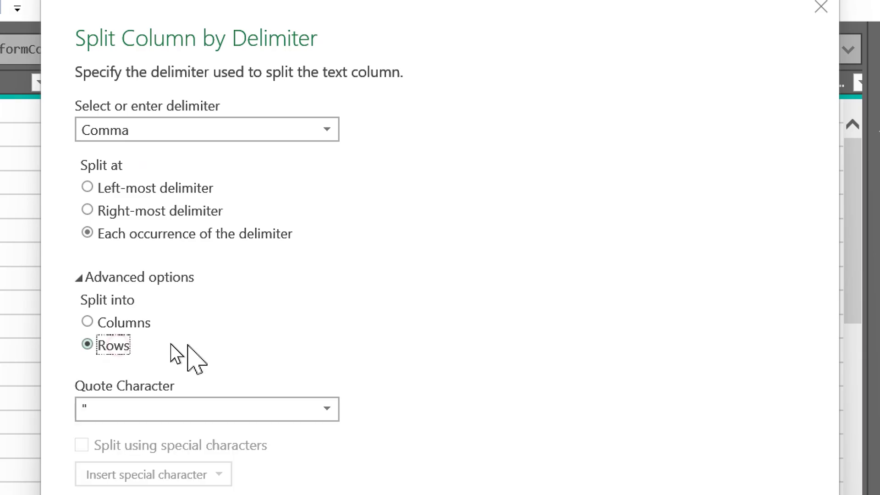
{"action": "key", "text": "Return"}
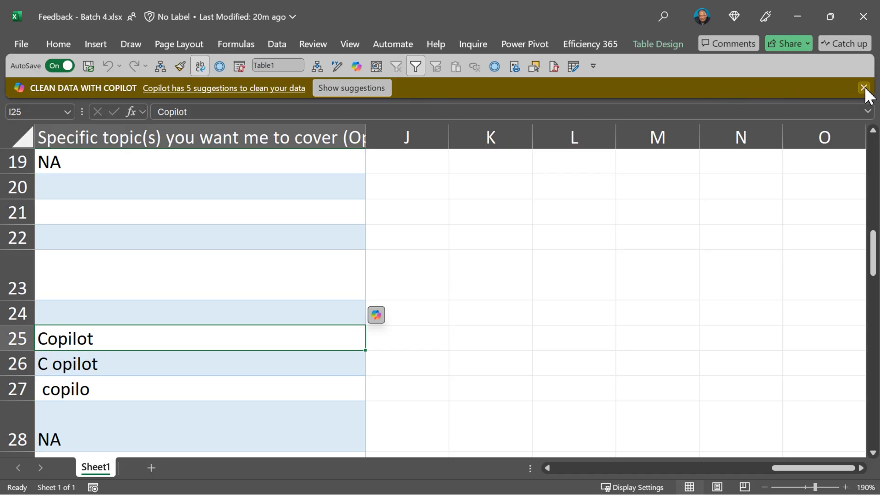
Dismiss the Copilot banner, select I23, and launch Clean Data from the Data tab.
{"action": "left_click", "coordinate": [864, 87]}
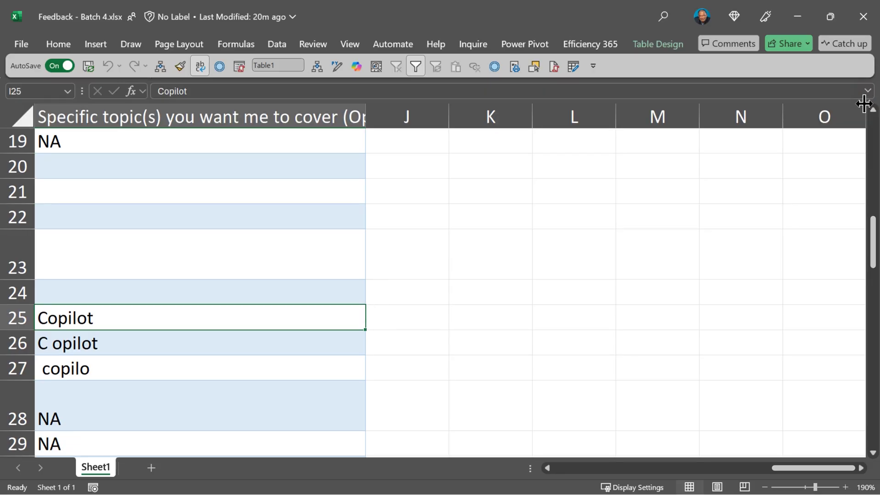
{"action": "left_click", "coordinate": [292, 266]}
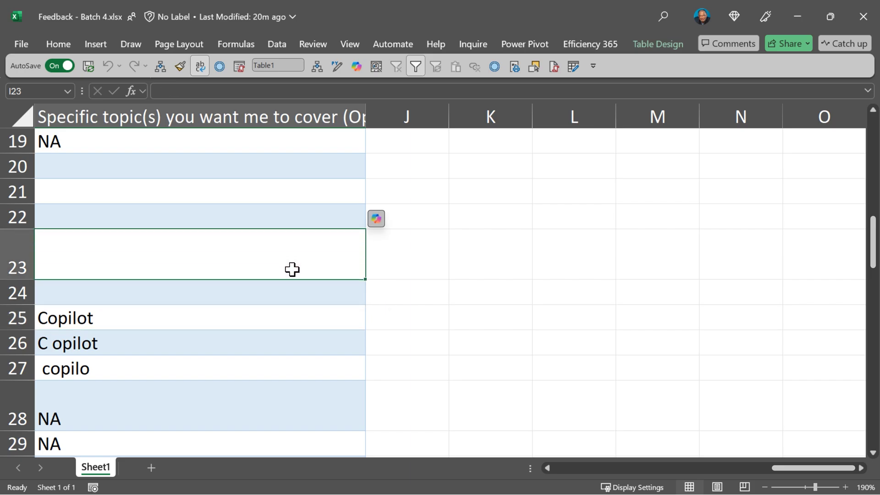
{"action": "left_click", "coordinate": [278, 44]}
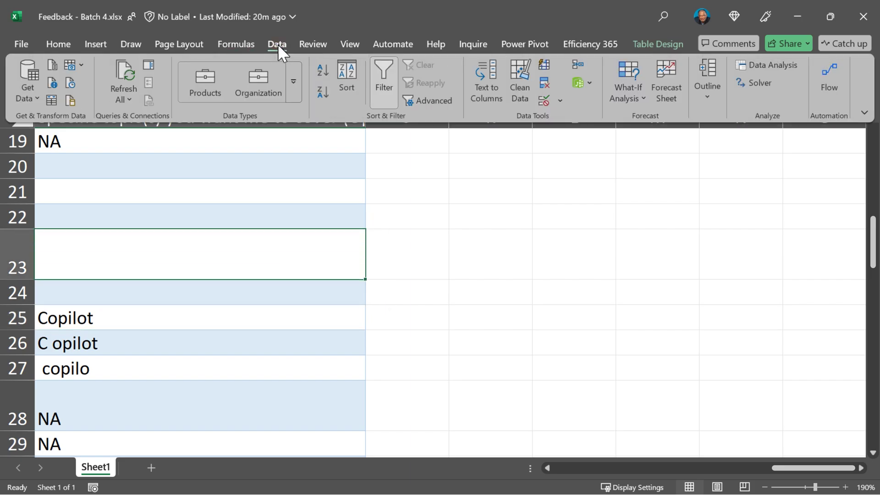
{"action": "left_click", "coordinate": [518, 98]}
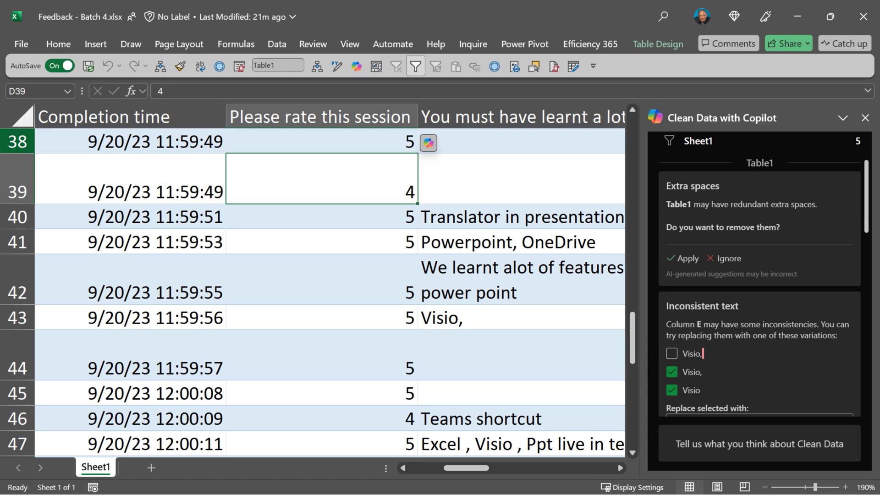
Re-enter D39's rating as text '4, then refresh the Clean Data suggestions.
{"action": "key", "text": "F2"}
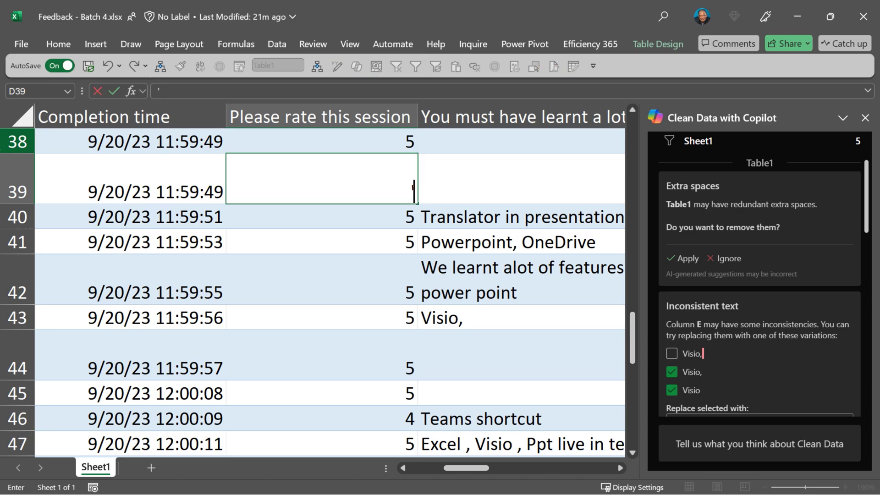
{"action": "key", "text": "Home"}
{"action": "type", "text": "'"}
{"action": "key", "text": "Return"}
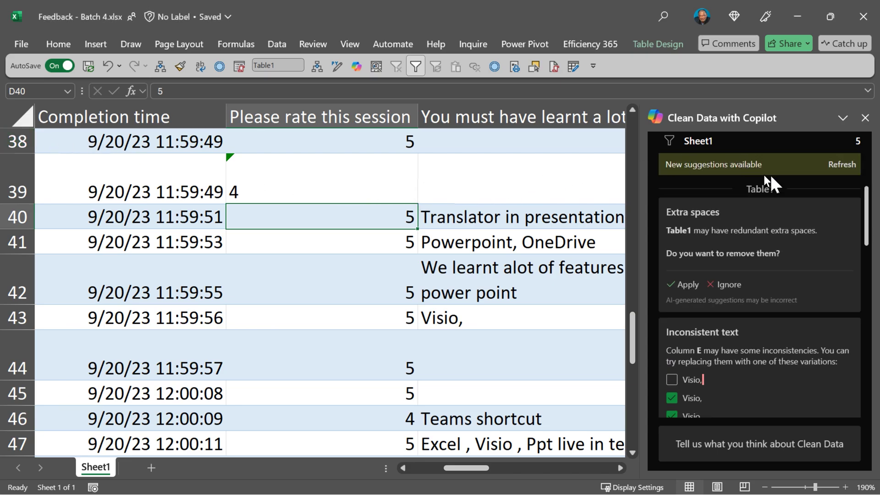
{"action": "left_click", "coordinate": [835, 164]}
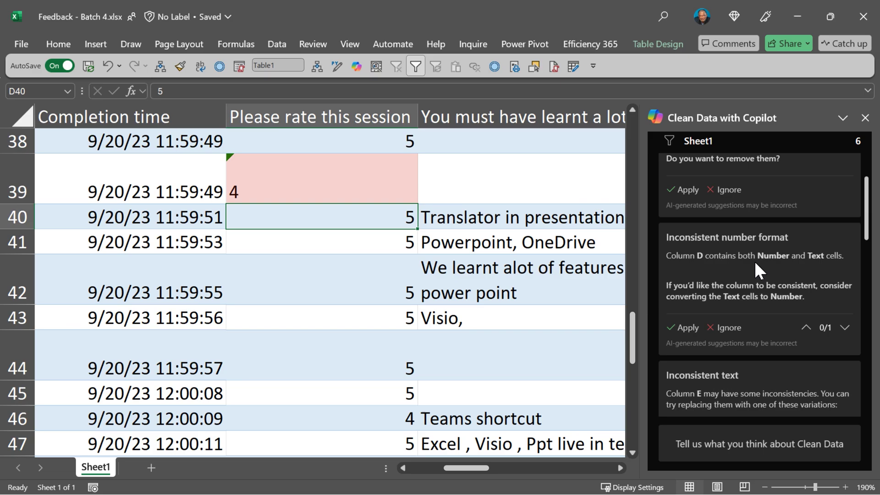